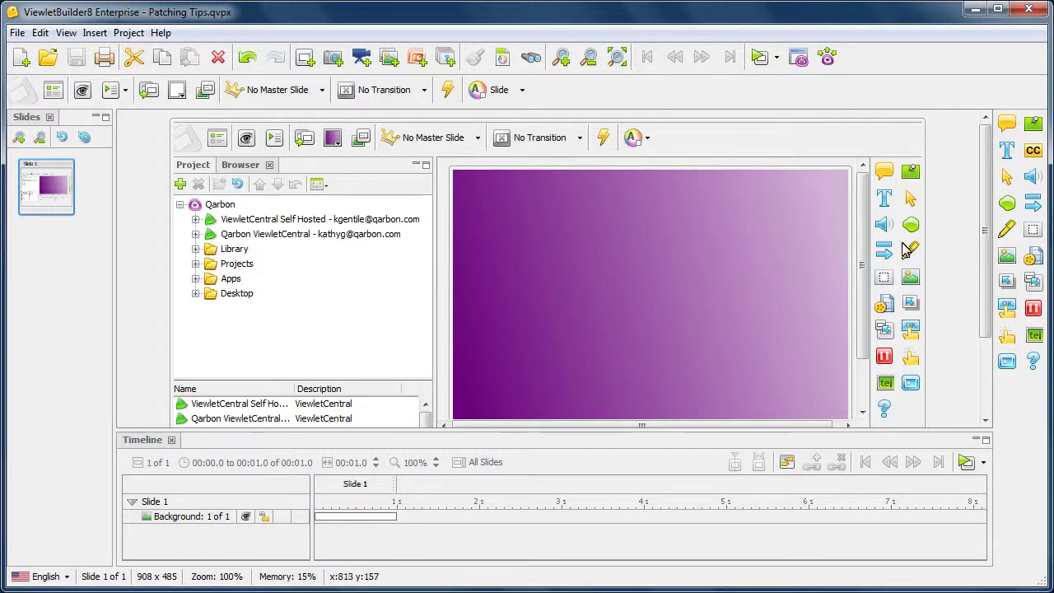
Step: Cover the e-mail addresses beside ViewletCentral Self Hosted and Qarbon ViewletCentral in the slide screenshot with white rectangles without outlines
click(1006, 204)
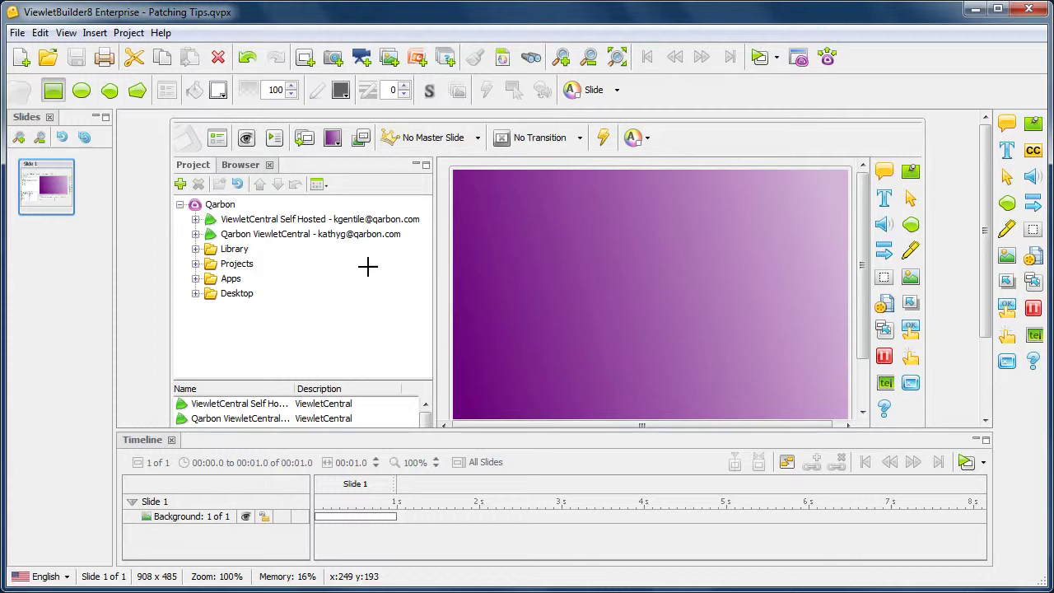
drag(328, 212, 426, 230)
click(407, 282)
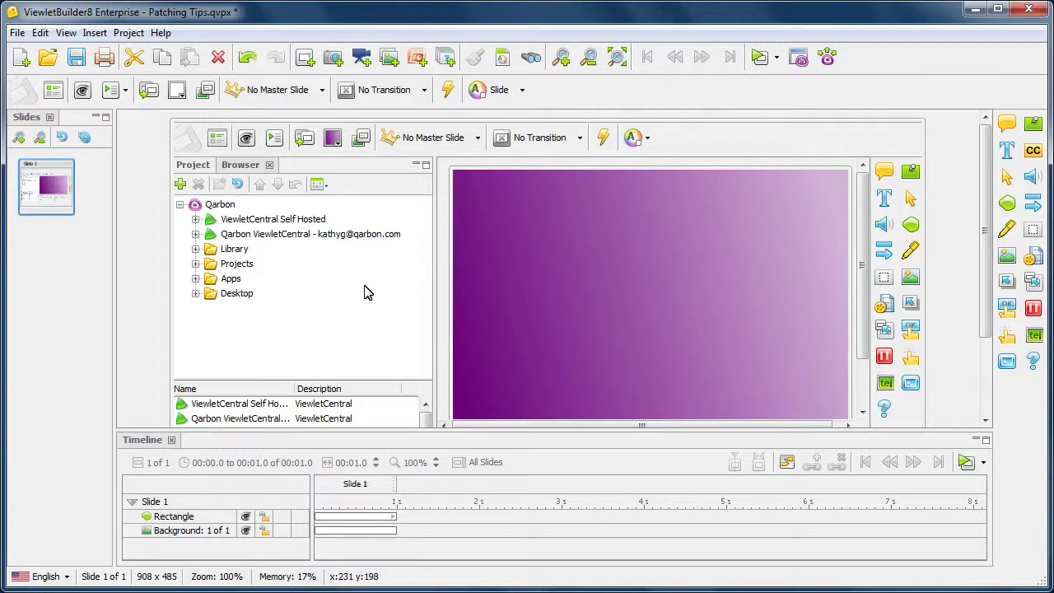
click(1006, 204)
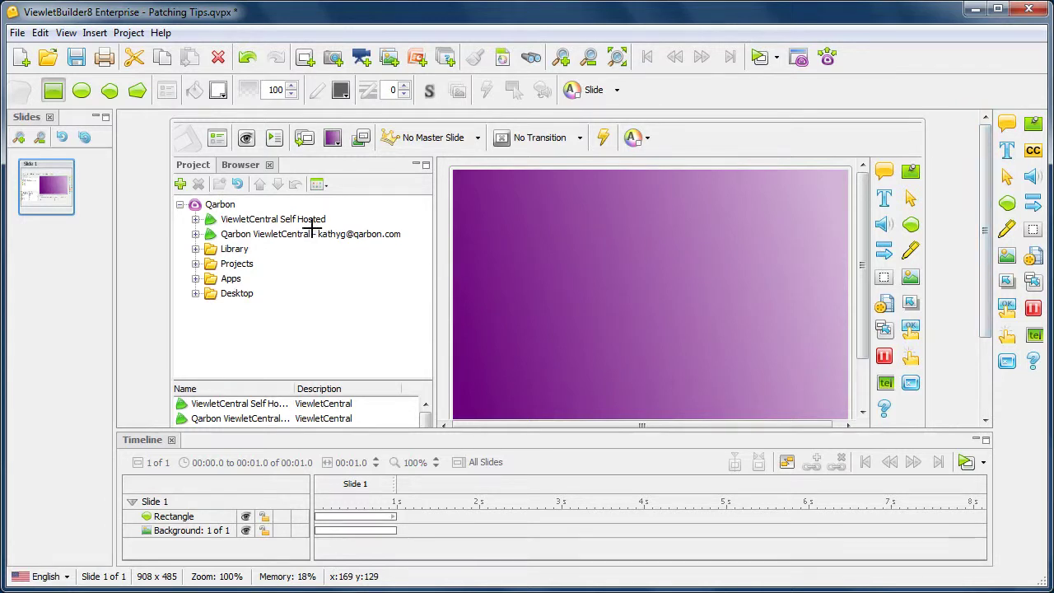
mouse_move(311, 228)
mouse_down()
mouse_move(348, 242)
mouse_move(407, 242)
mouse_up()
click(386, 301)
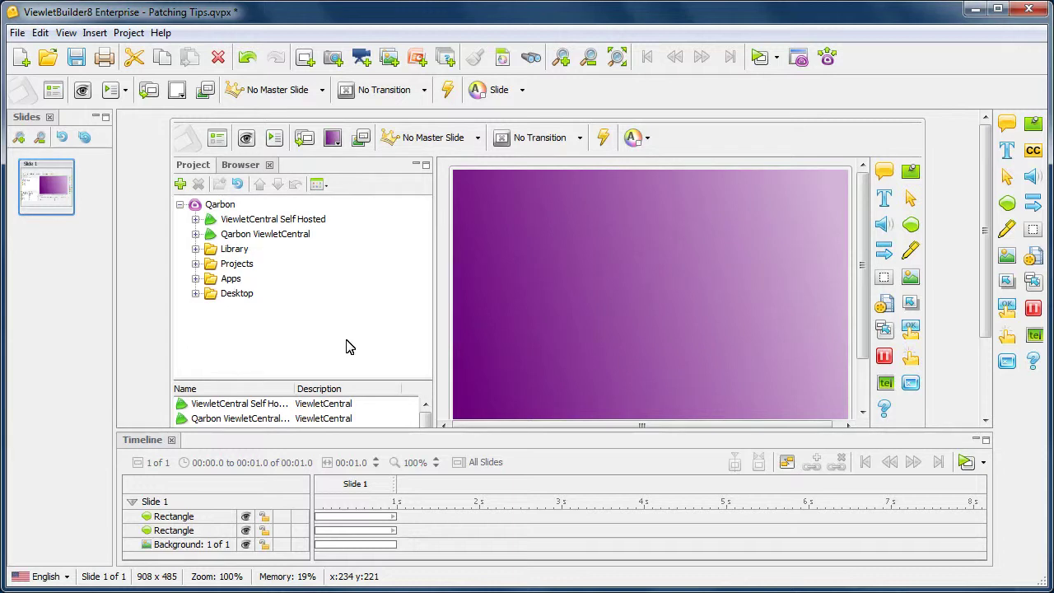
click(233, 516)
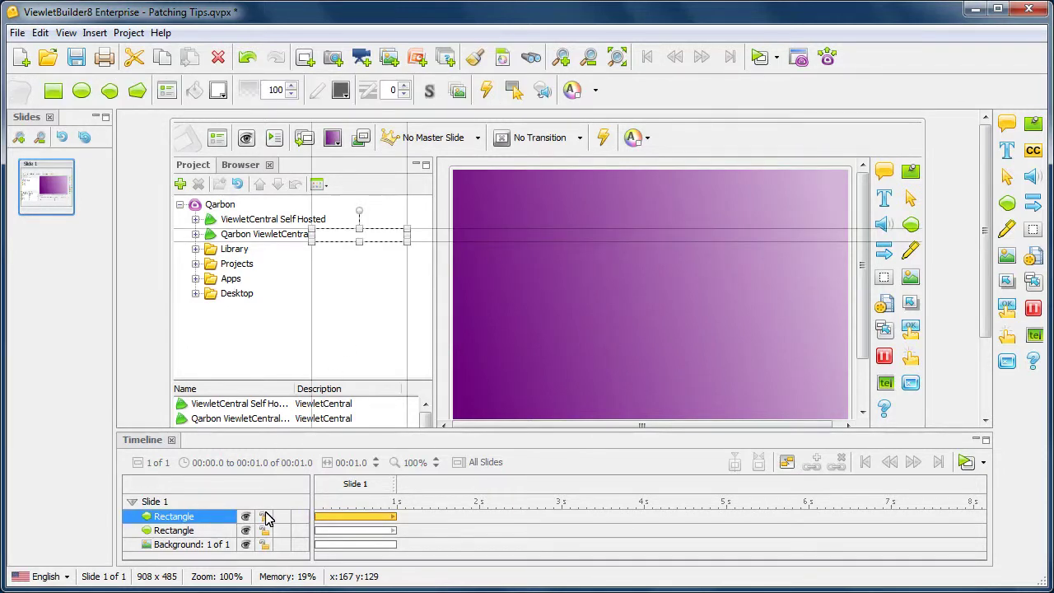
click(264, 516)
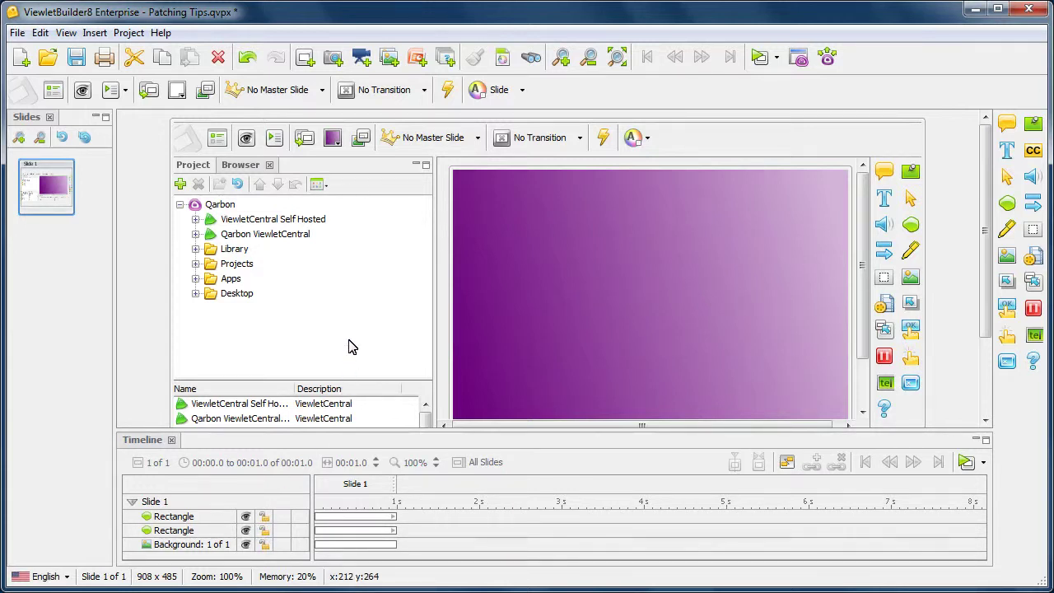
Step: Save the project and add an Image Set location for publishing the Viewlet
click(76, 58)
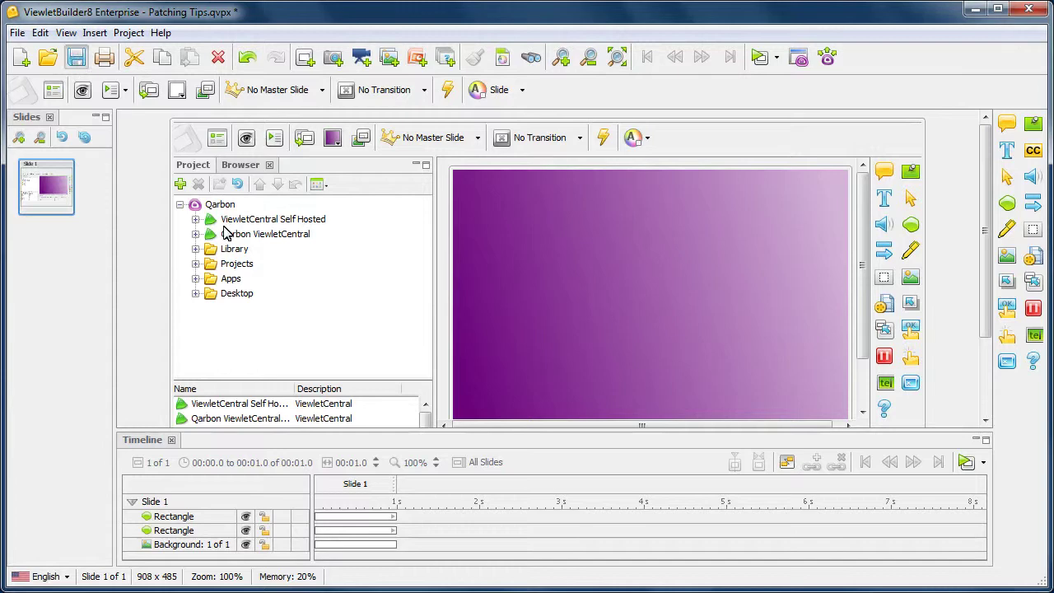
click(827, 59)
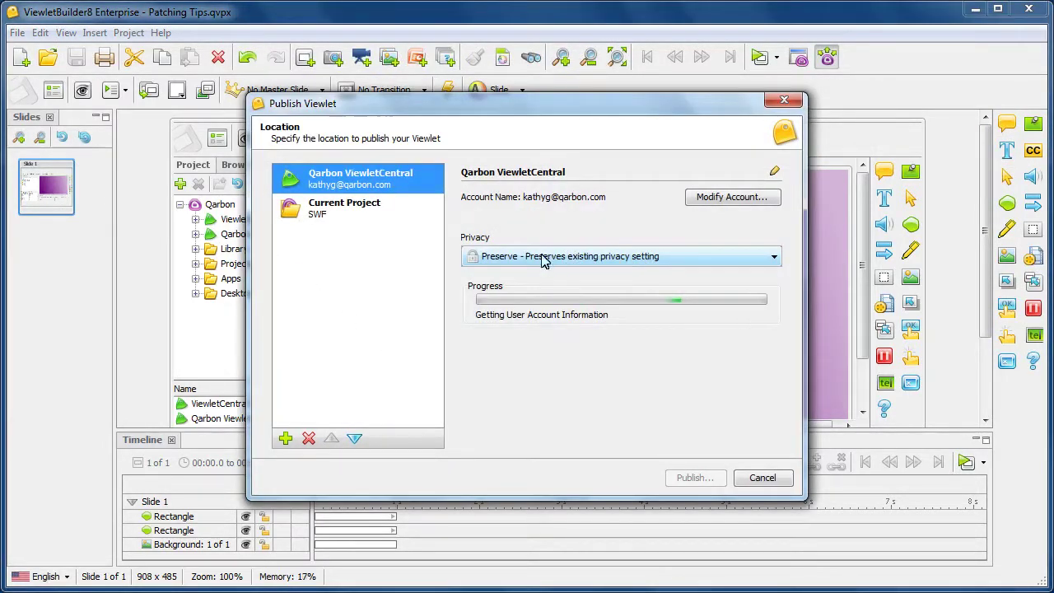
click(285, 439)
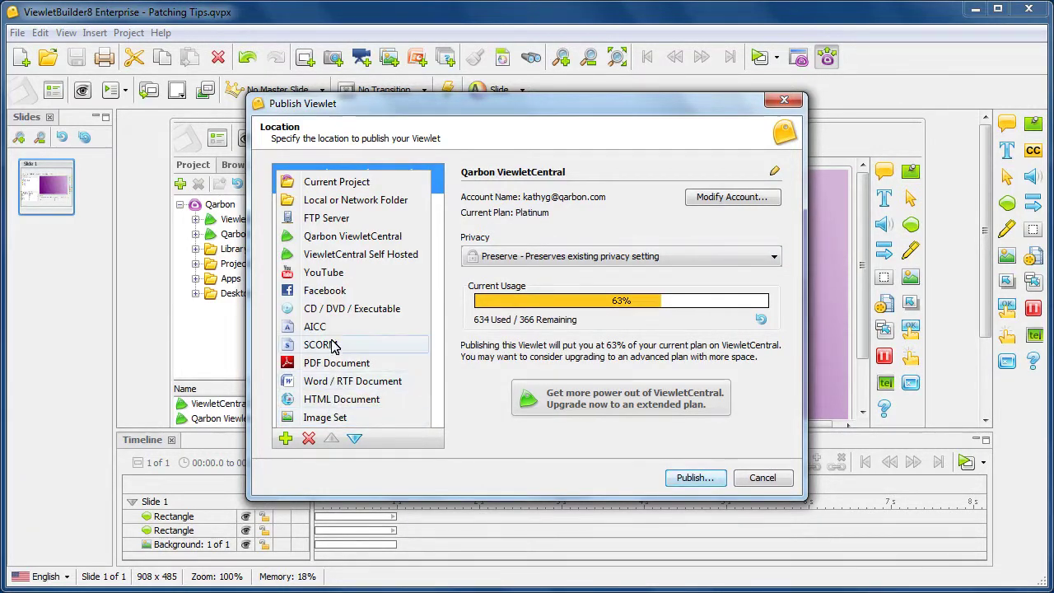
click(333, 417)
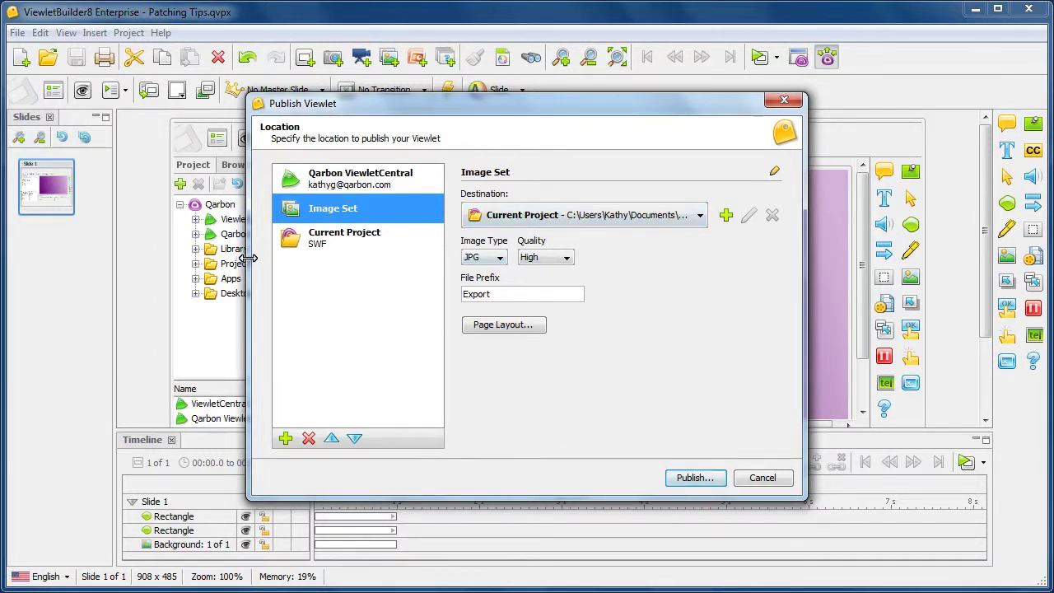
Step: Widen the publishing dialog and set the image type to PNG and the file prefix to patch
drag(247, 258, 62, 249)
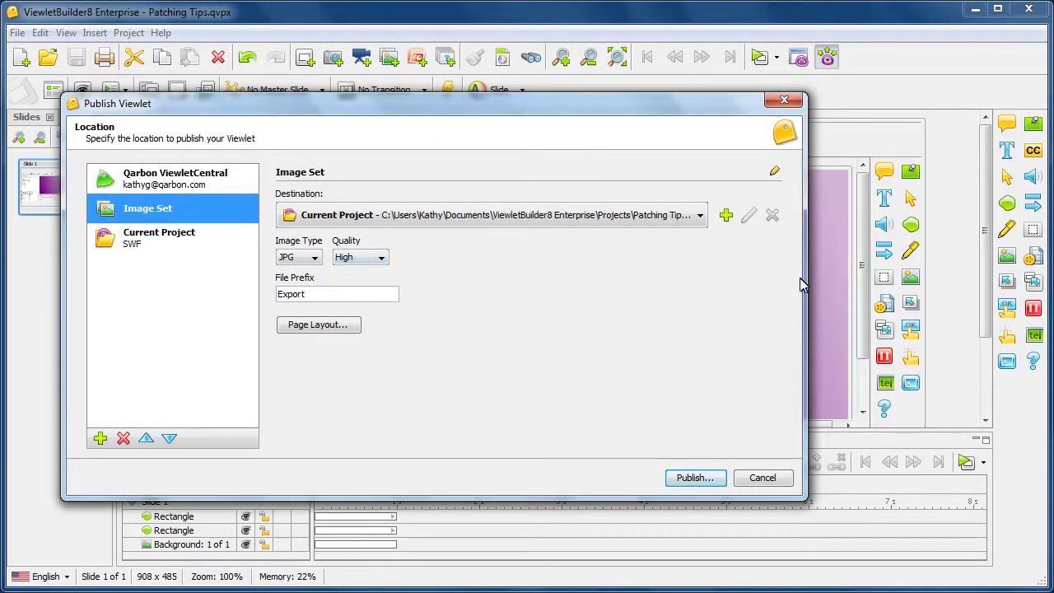
drag(805, 275, 952, 272)
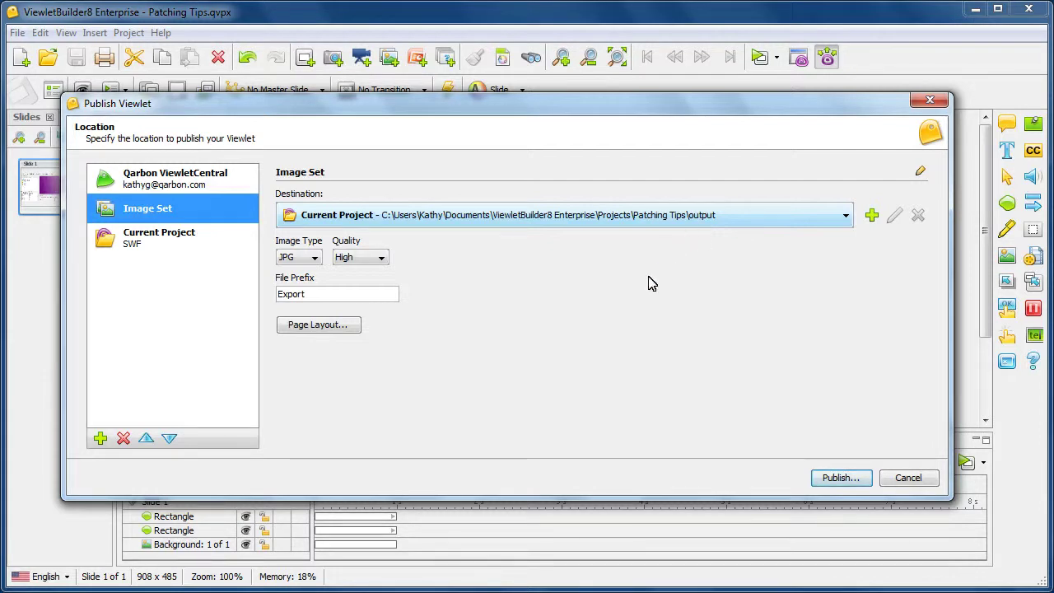
click(318, 259)
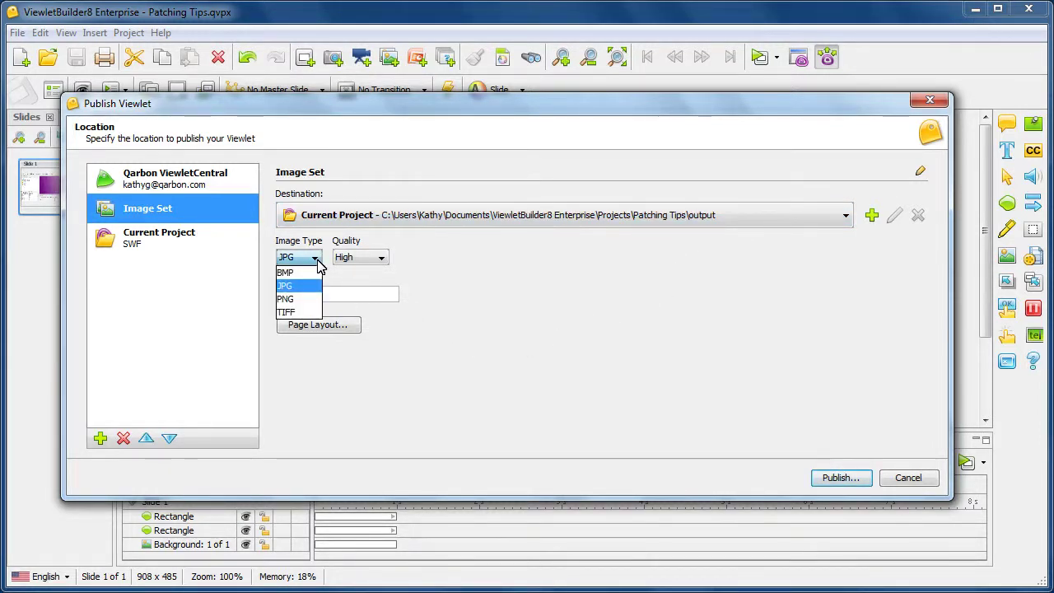
click(303, 300)
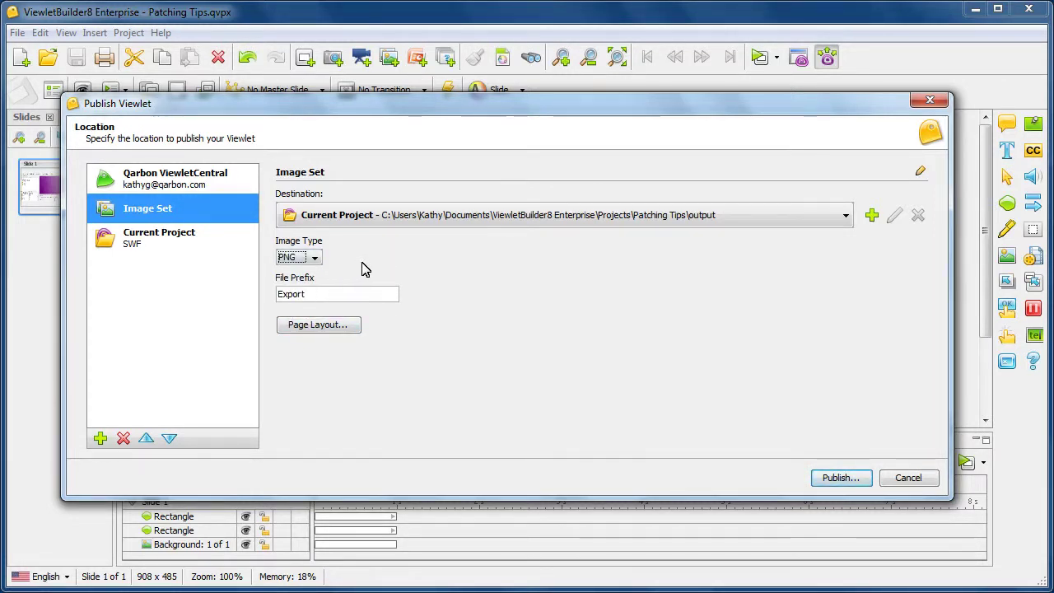
double_click(306, 294)
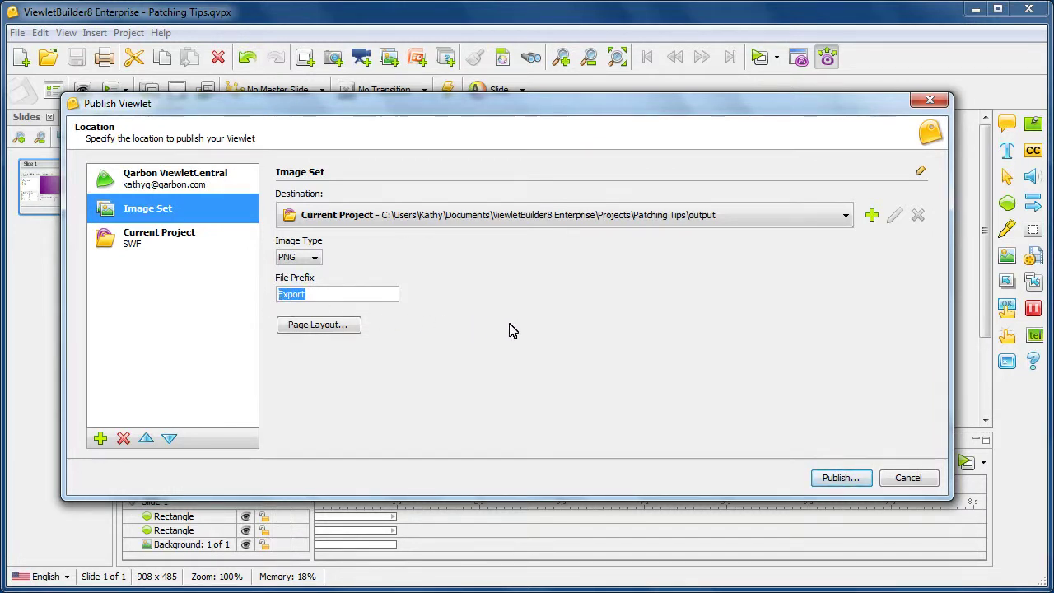
text(pa)
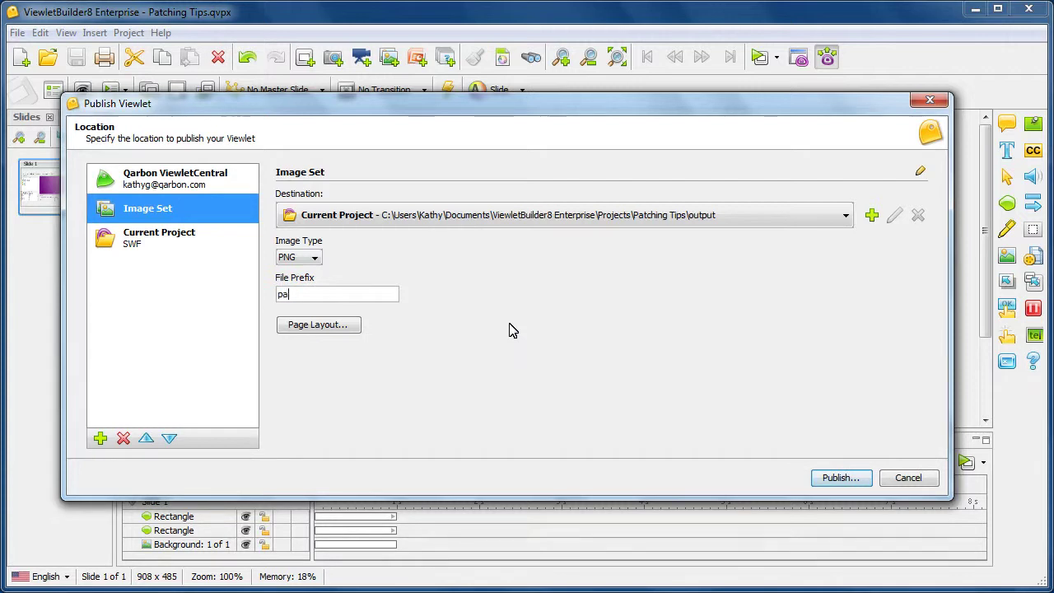
text(tch)
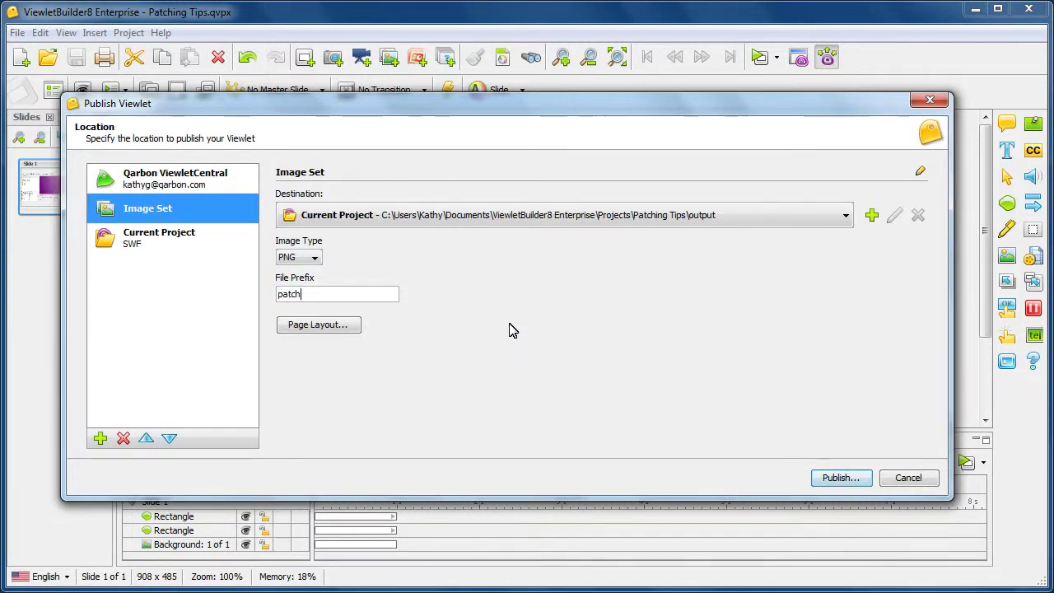
Step: Configure the image set's page layout to exclude every optional element and export only the current slide
click(331, 330)
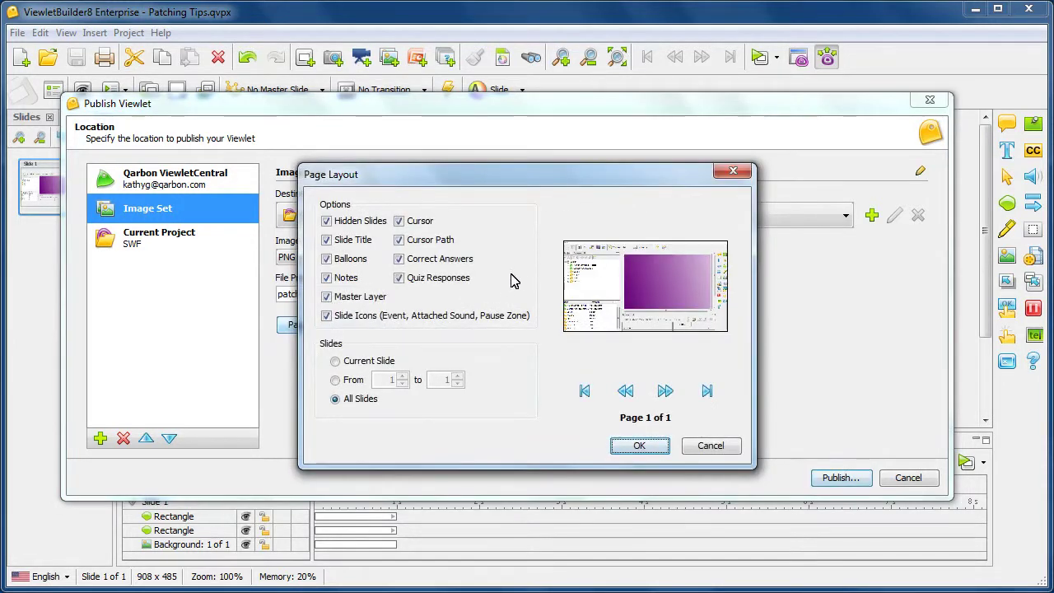
click(326, 221)
click(326, 239)
double_click(341, 260)
click(339, 261)
click(342, 278)
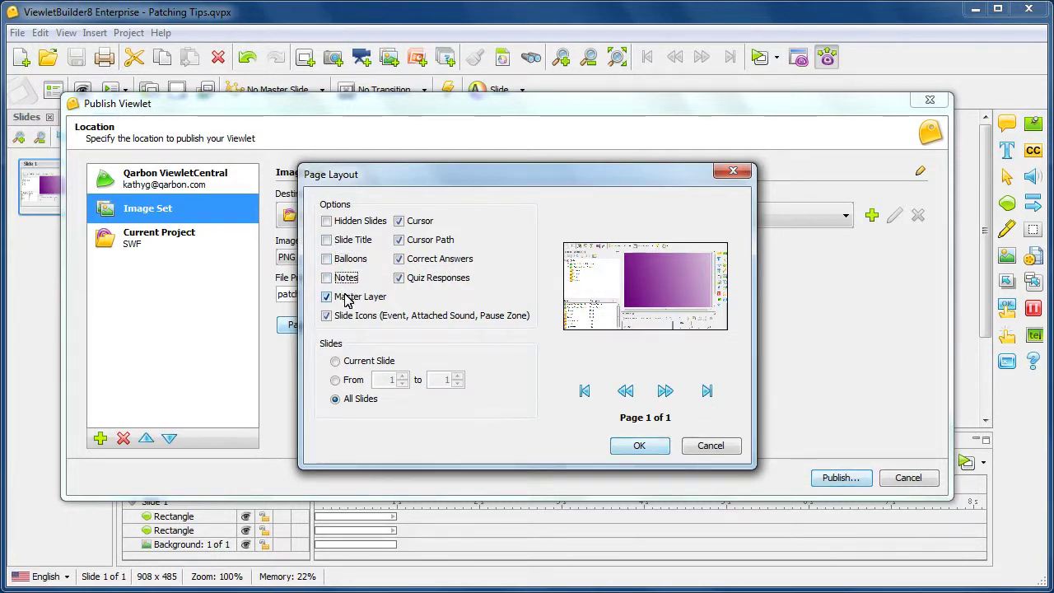
click(346, 299)
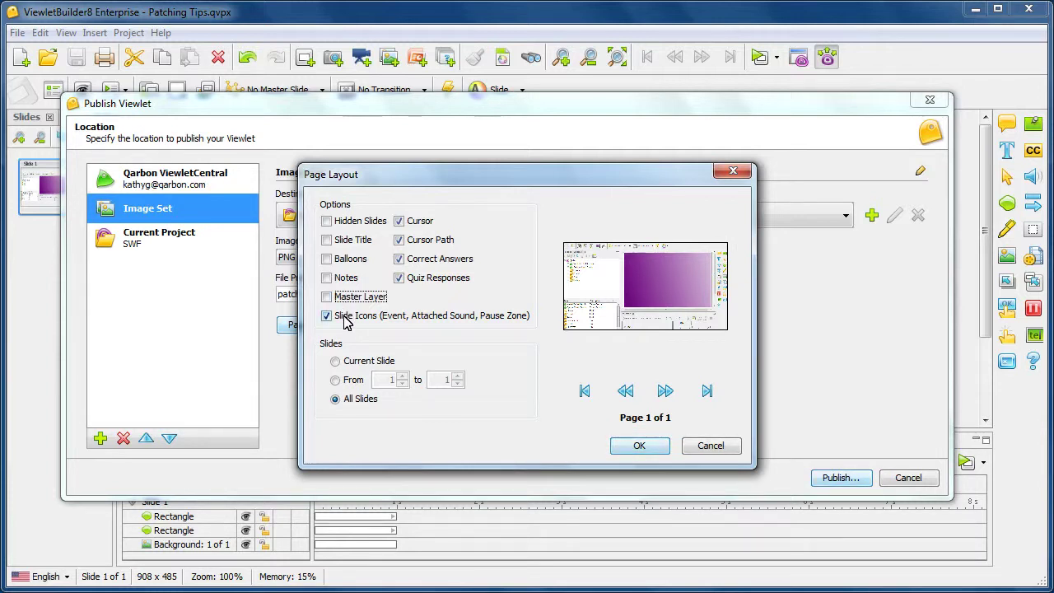
click(346, 320)
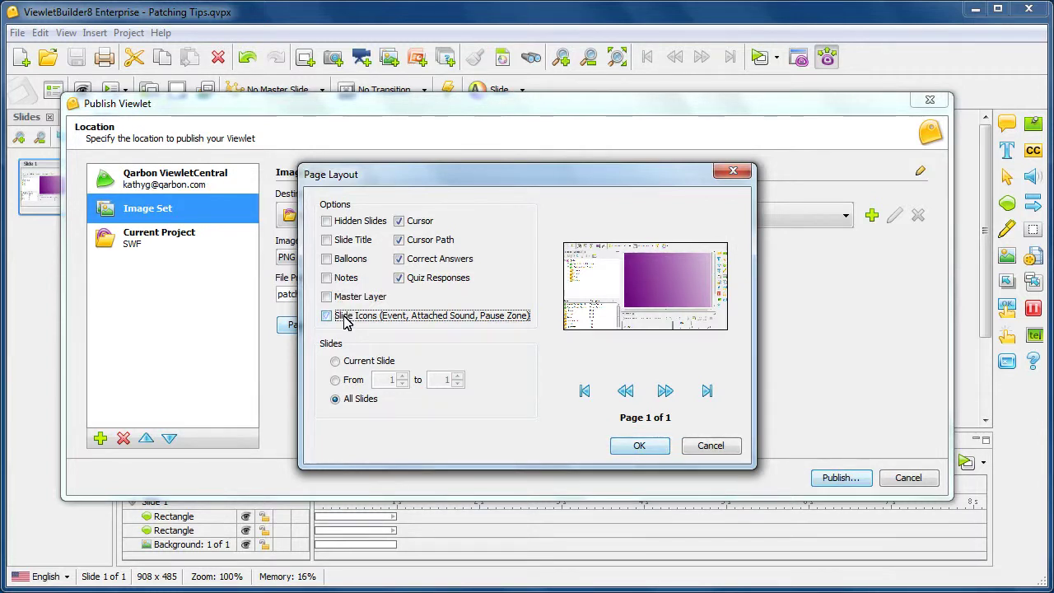
click(420, 221)
click(425, 240)
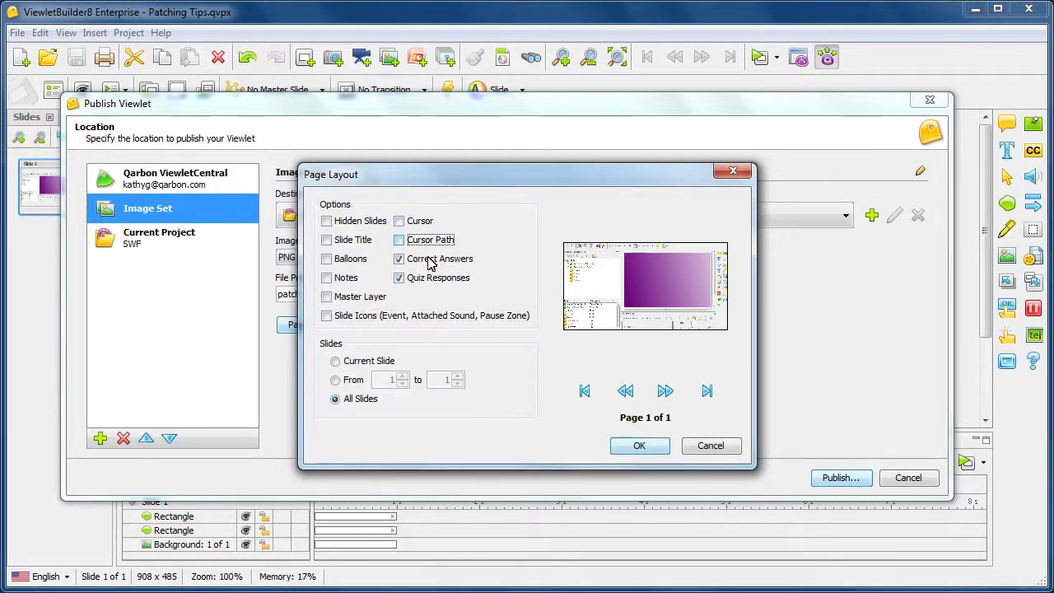
click(429, 260)
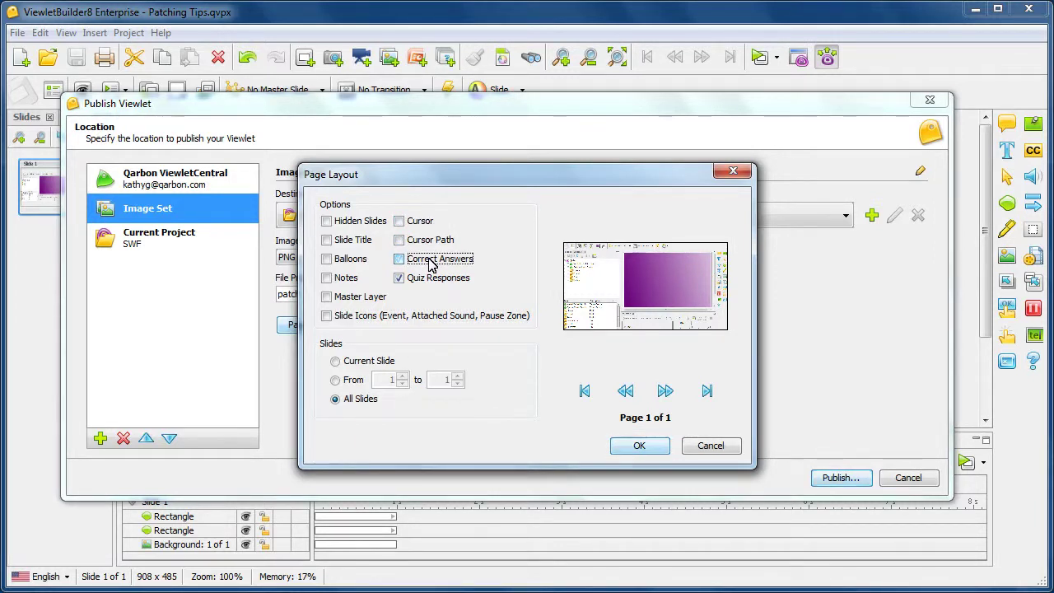
click(434, 278)
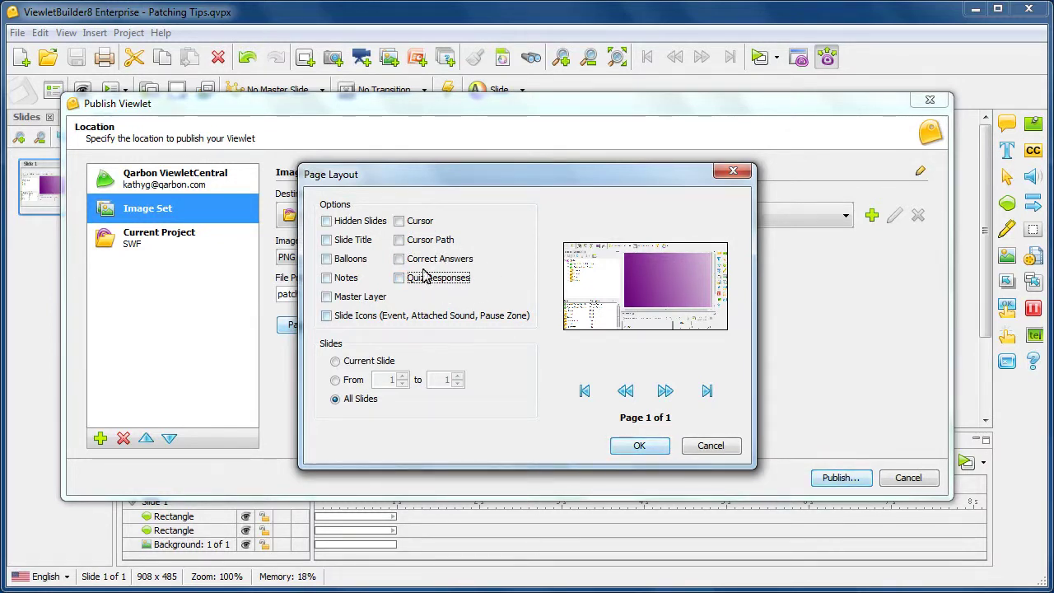
click(335, 361)
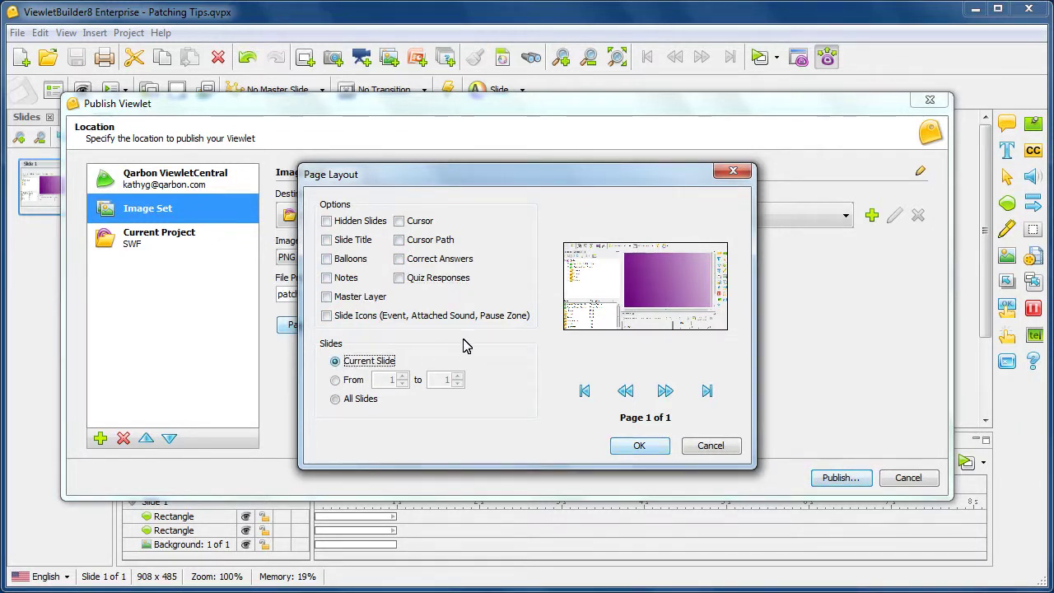
click(652, 447)
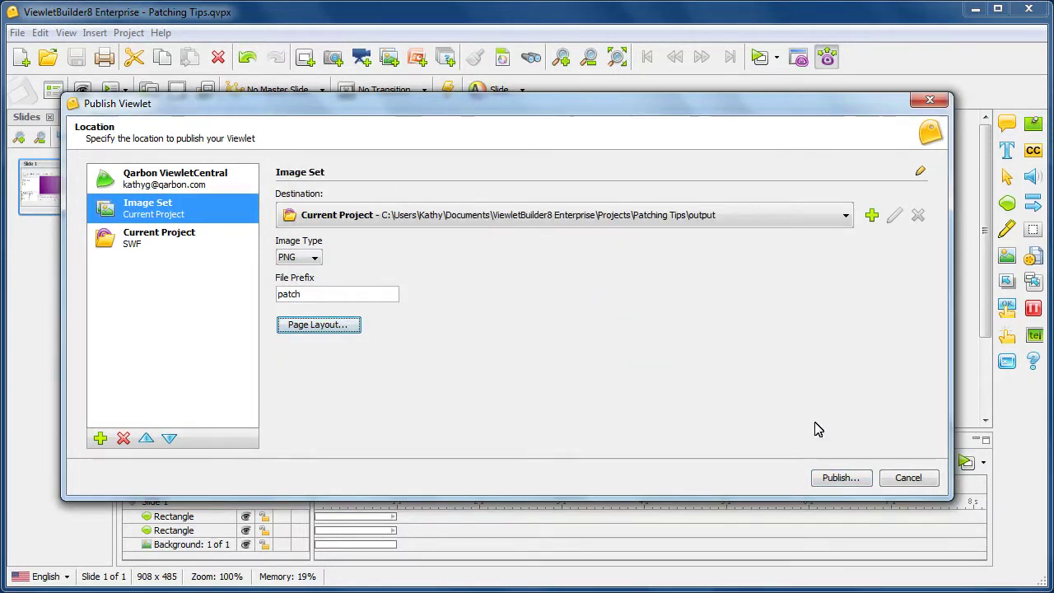
Step: Publish the image set to the current project and check the exported image in the output folder
click(856, 477)
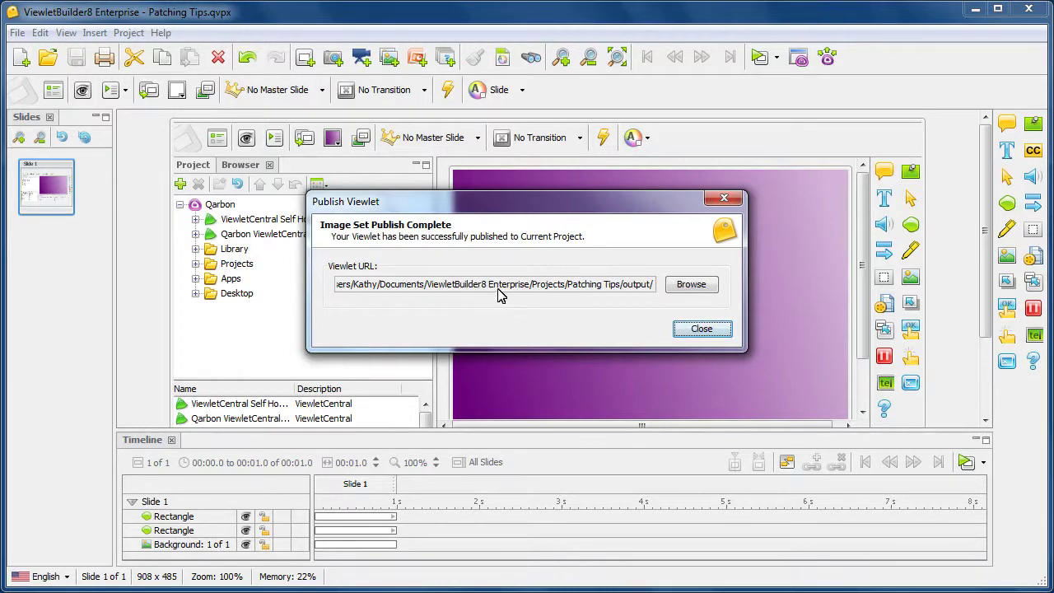
click(692, 288)
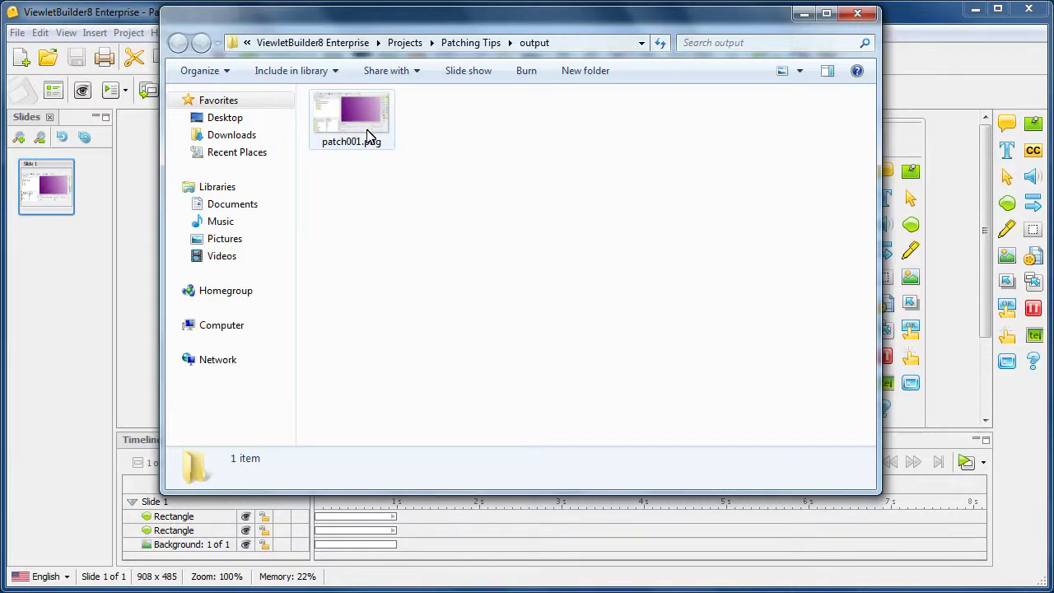
click(861, 18)
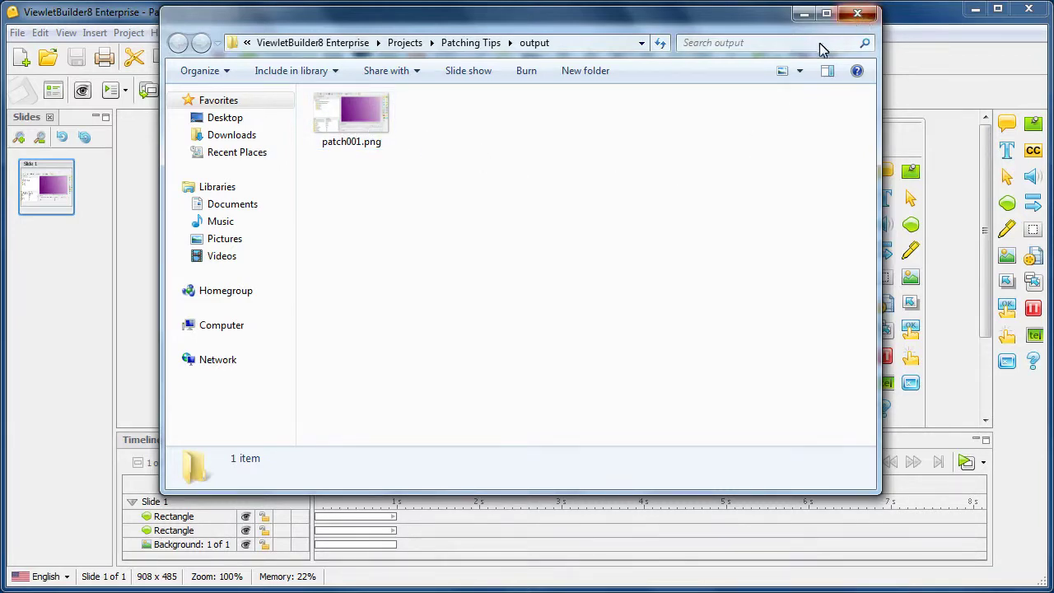
click(698, 330)
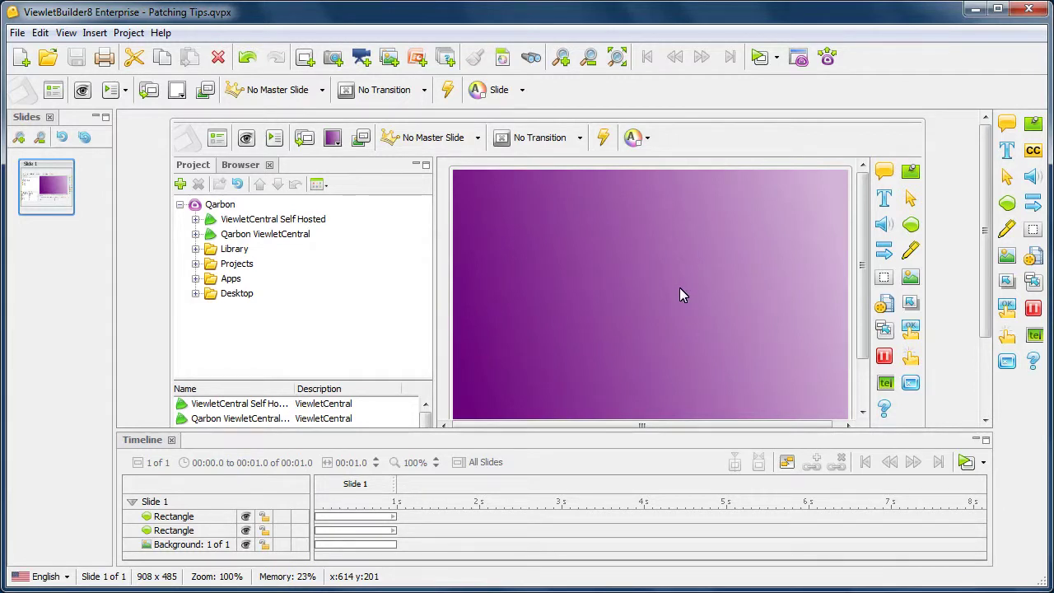
Step: Delete both white rectangles covering the e-mail addresses on the slide
click(351, 224)
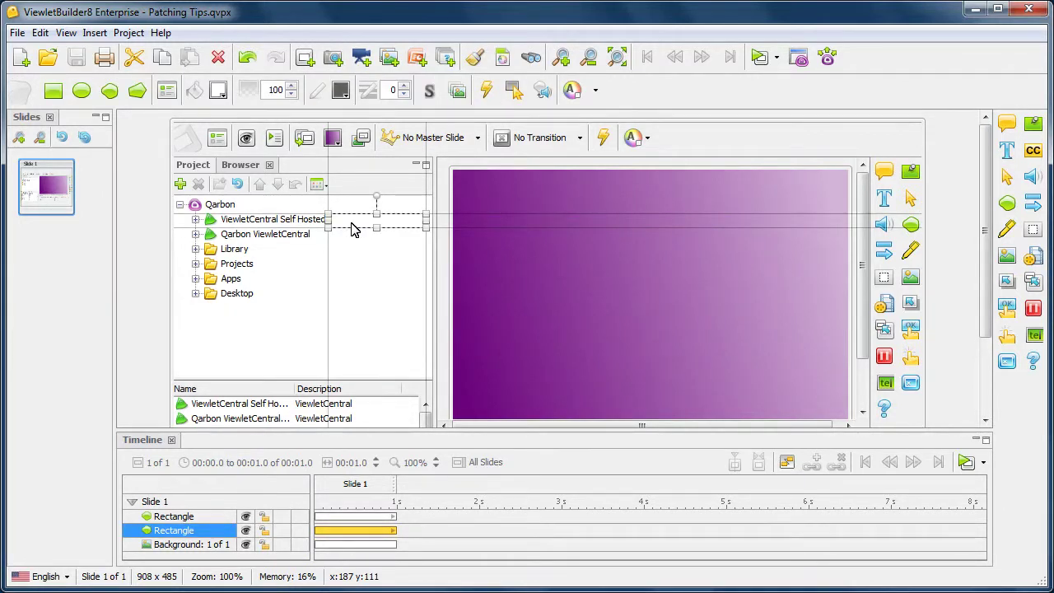
key(Delete)
click(359, 234)
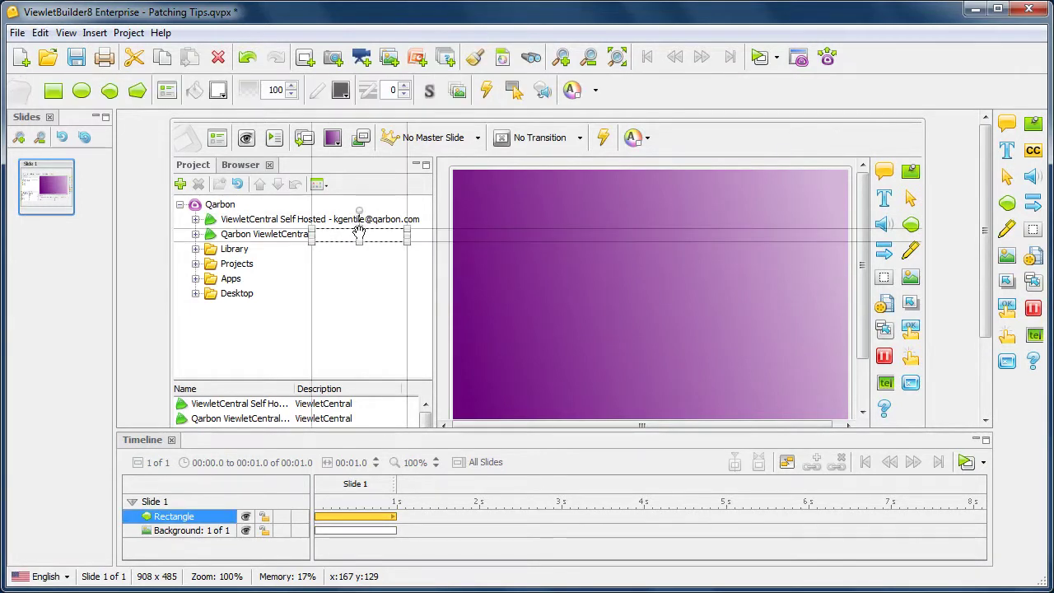
key(Delete)
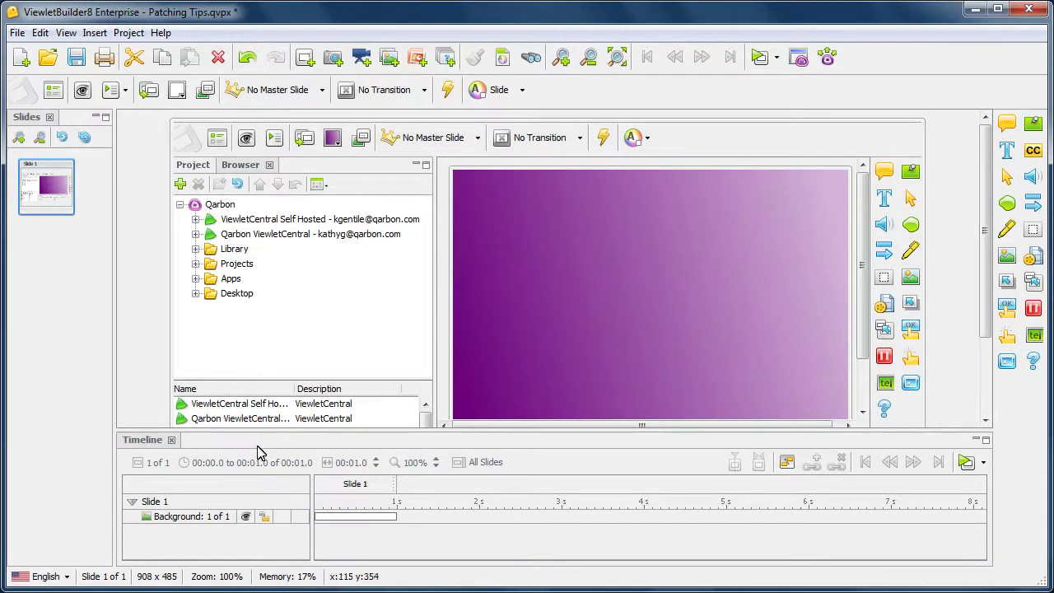
Step: Remove screenshot1.png from the slide's background frame and load patch001.png from ViewletBuilder8 Enterprise's Patching Tips output folder in its place
double_click(206, 522)
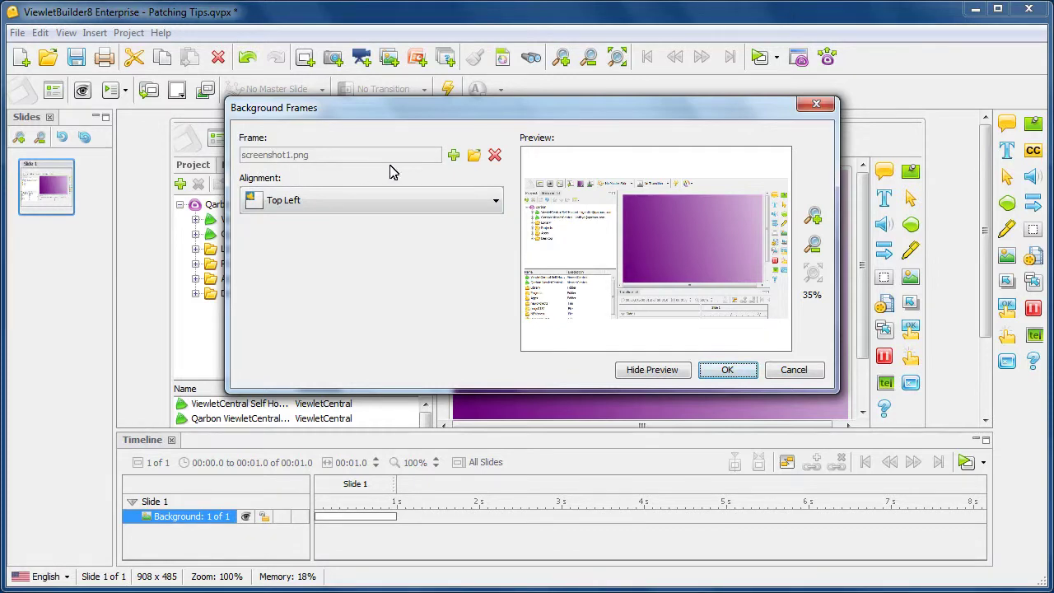
click(493, 158)
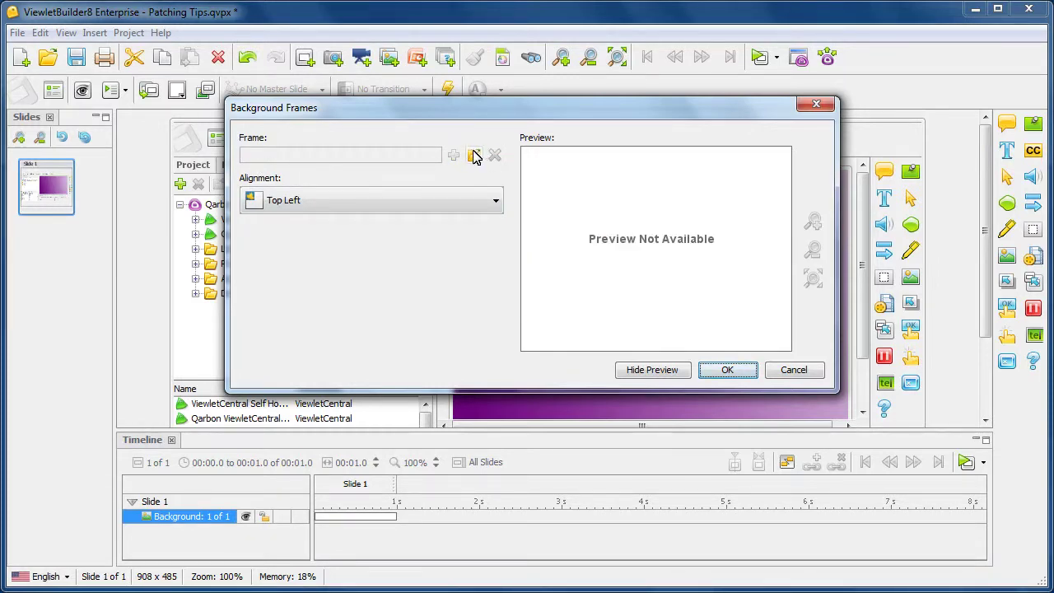
click(474, 157)
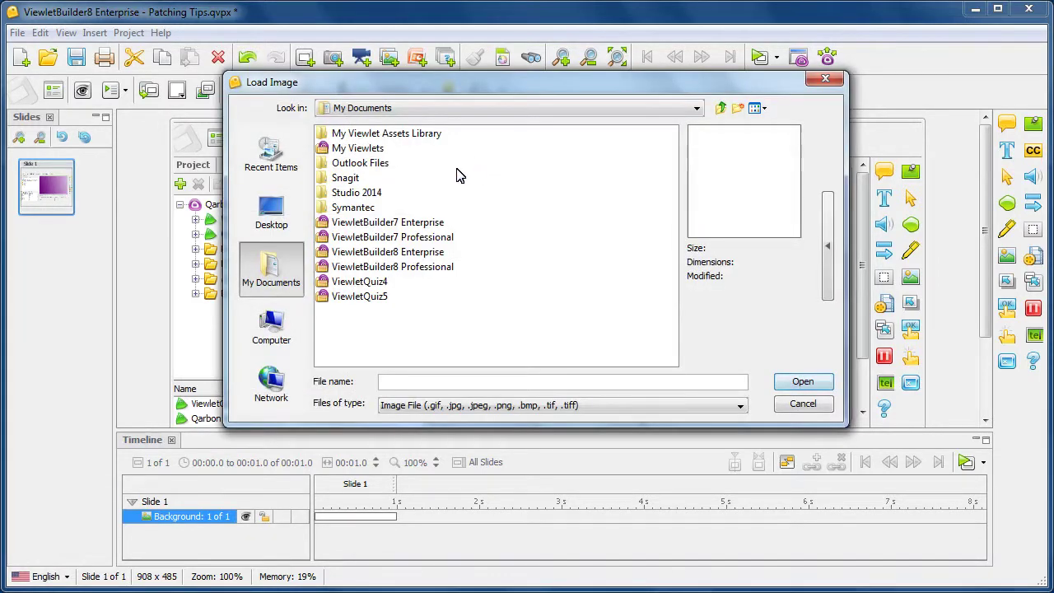
double_click(426, 253)
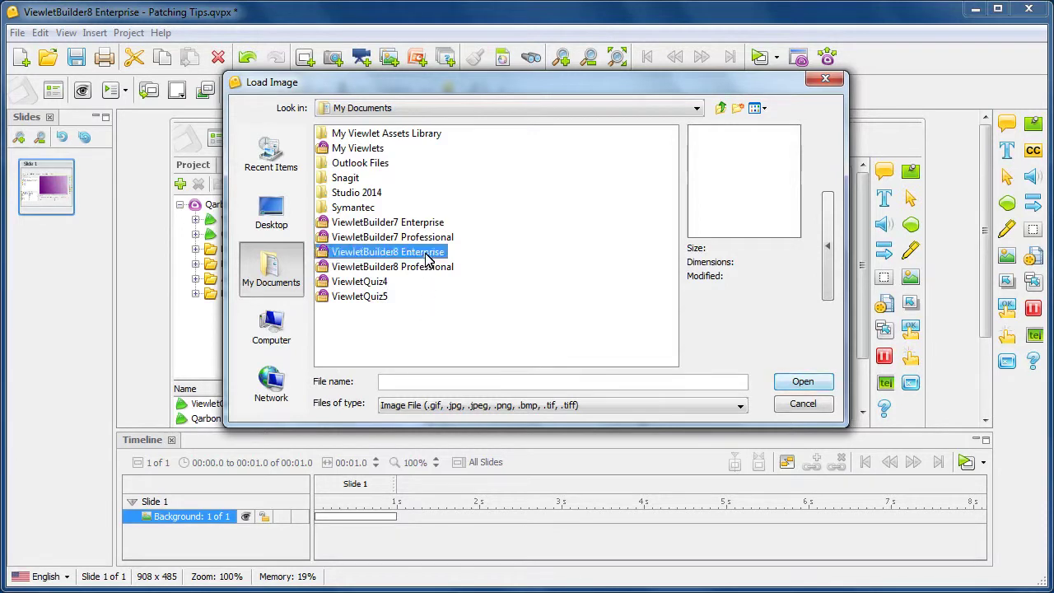
double_click(354, 157)
double_click(354, 137)
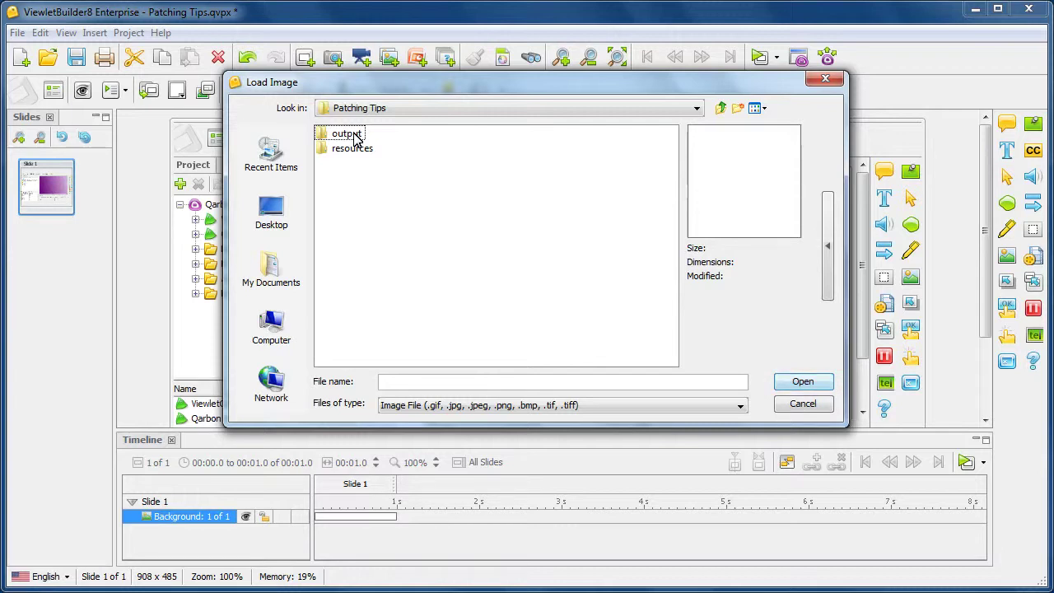
double_click(356, 139)
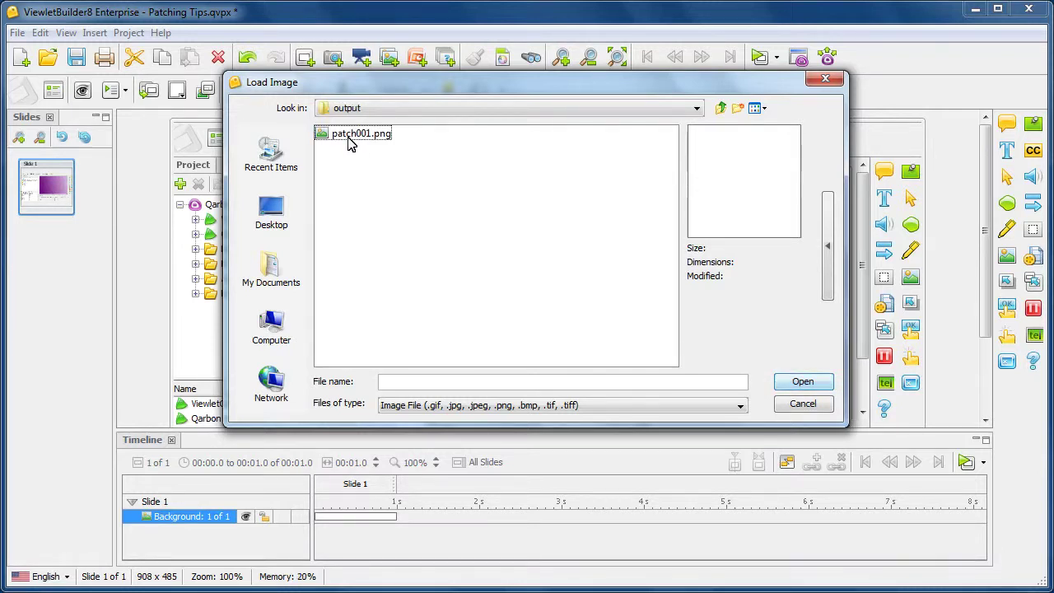
click(350, 140)
click(750, 379)
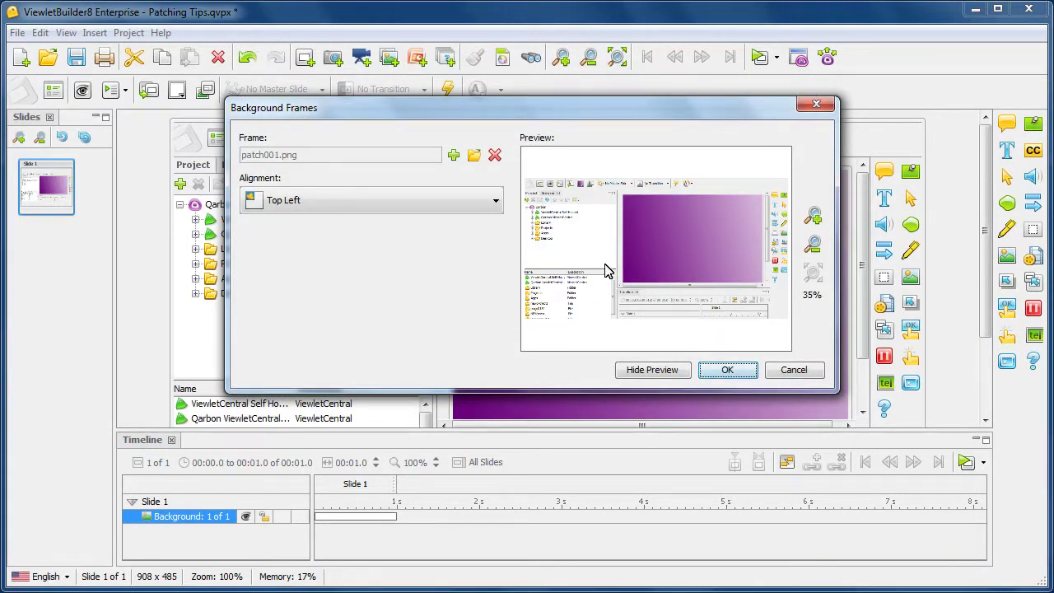
click(724, 372)
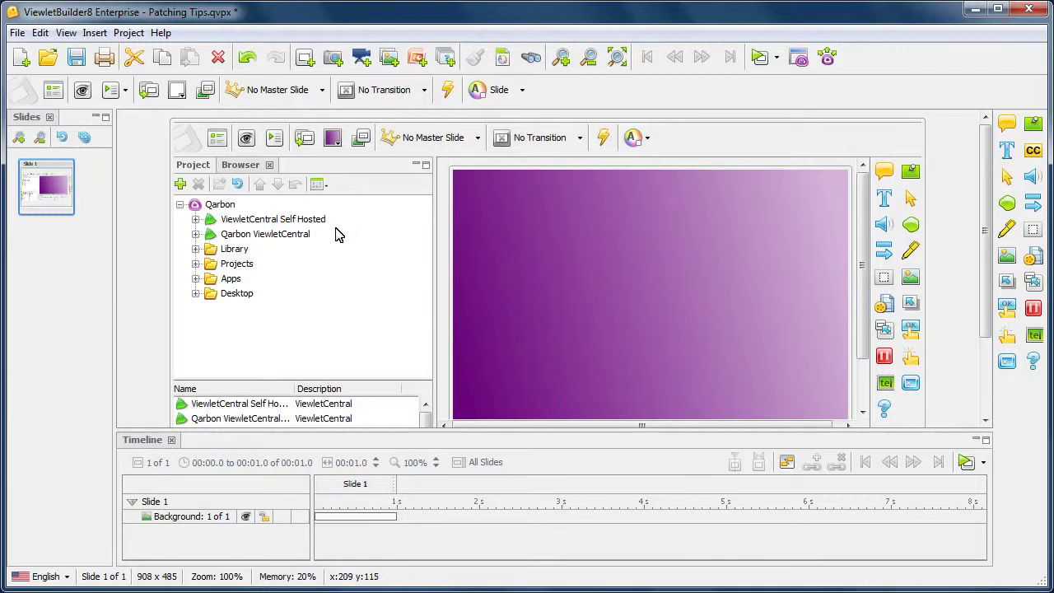